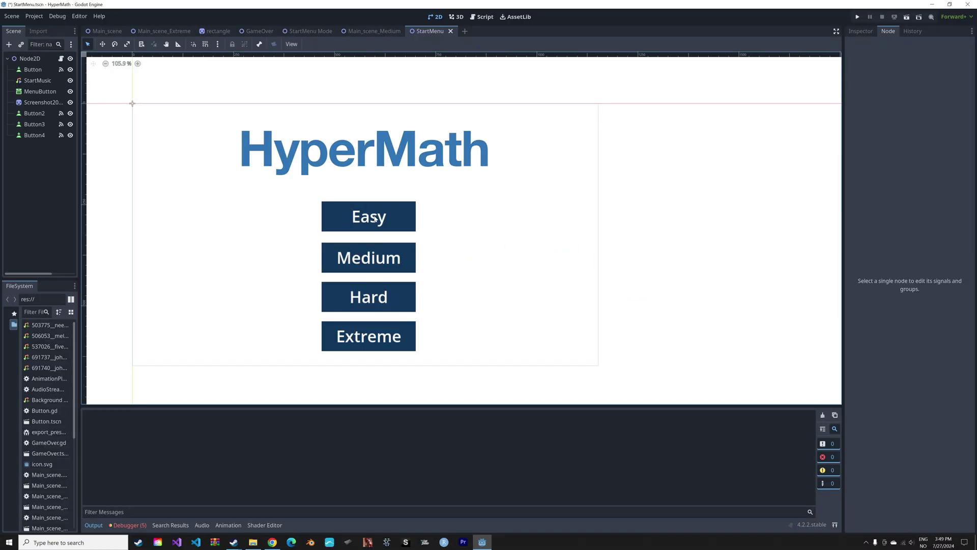
Step: Set the application config icon to the HyperMath logo screenshot PNG in Project Settings
left_click(40, 18)
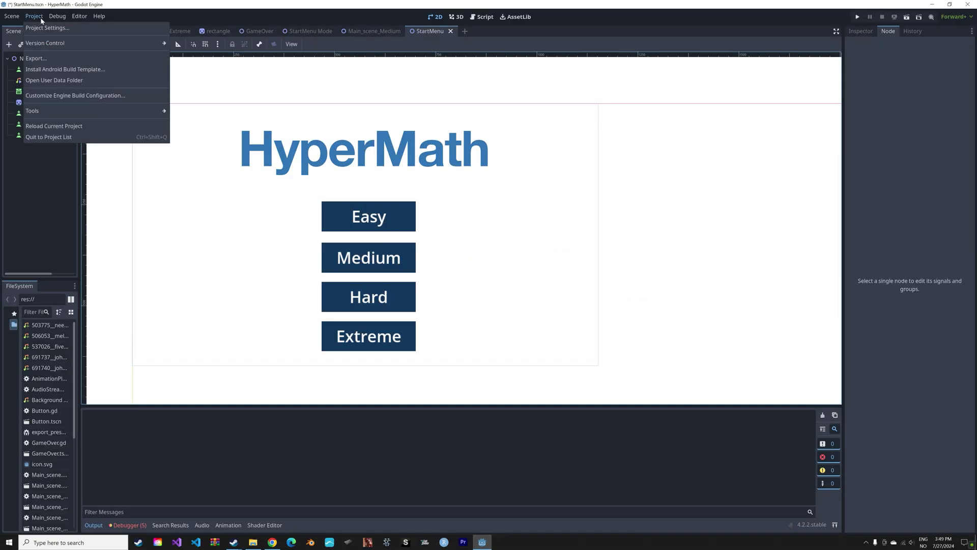
left_click(40, 28)
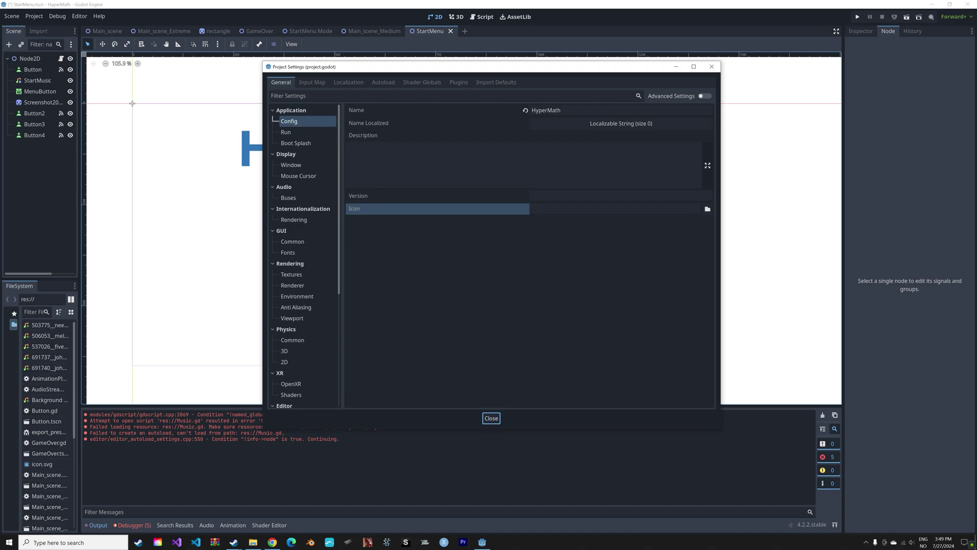
left_click(708, 209)
left_click(618, 190)
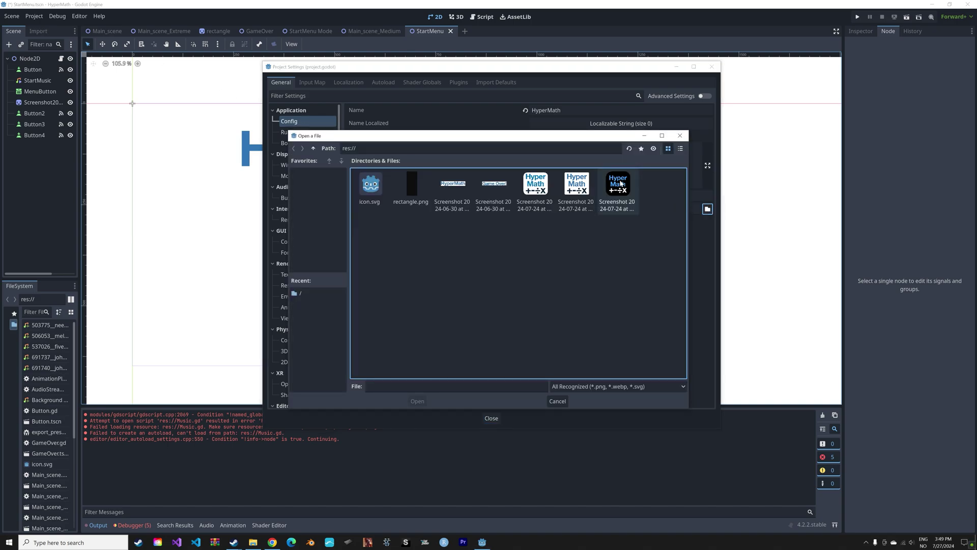
left_click(417, 402)
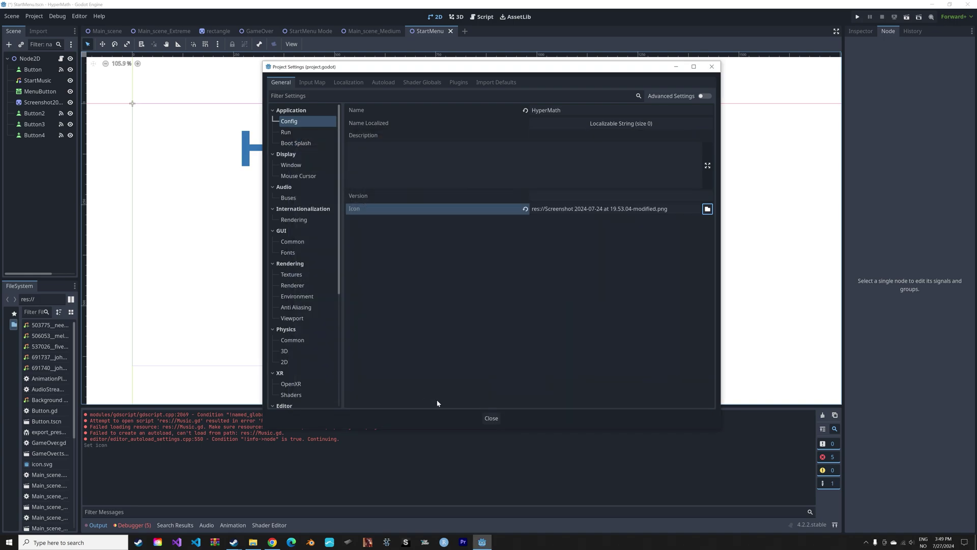
left_click(491, 417)
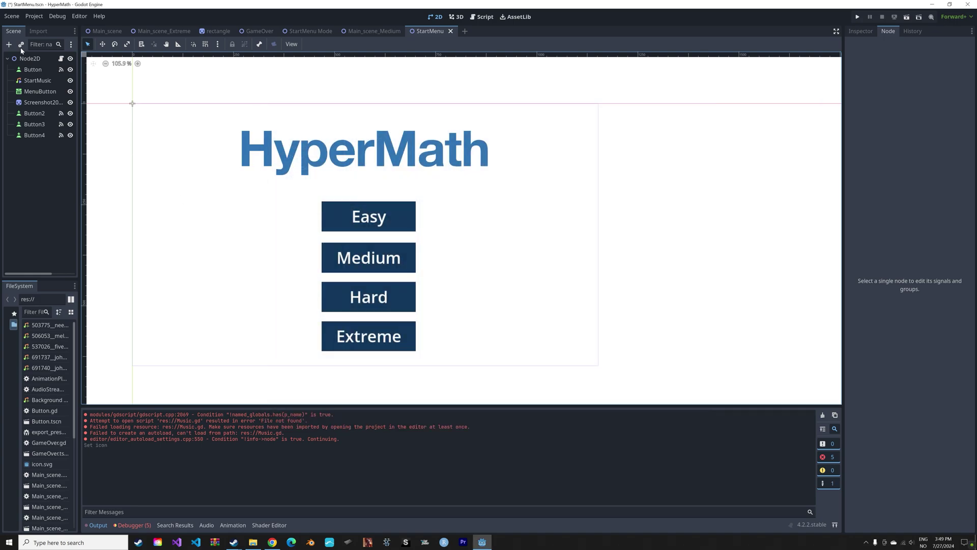
Step: Add a Windows Desktop export preset, keep it runnable, and rename it HyperMath
left_click(35, 17)
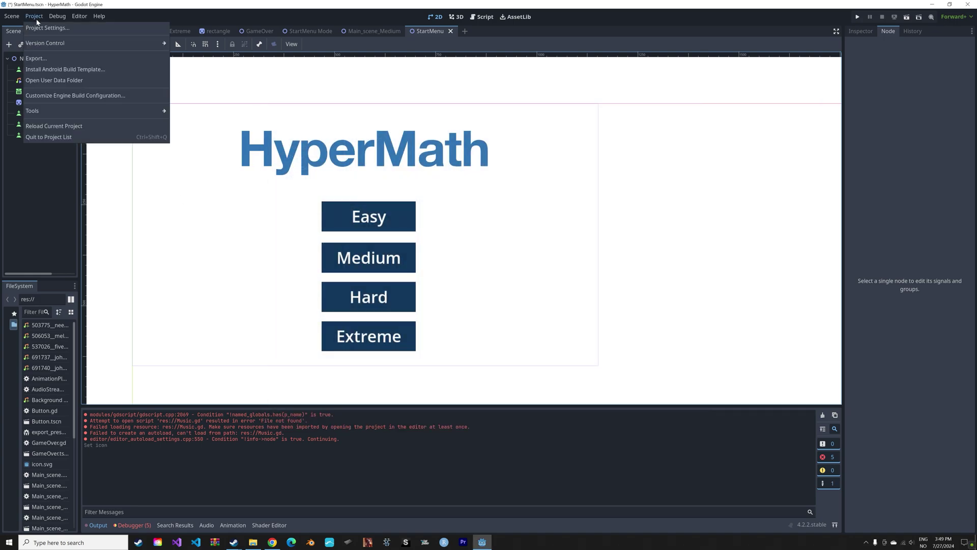
left_click(36, 58)
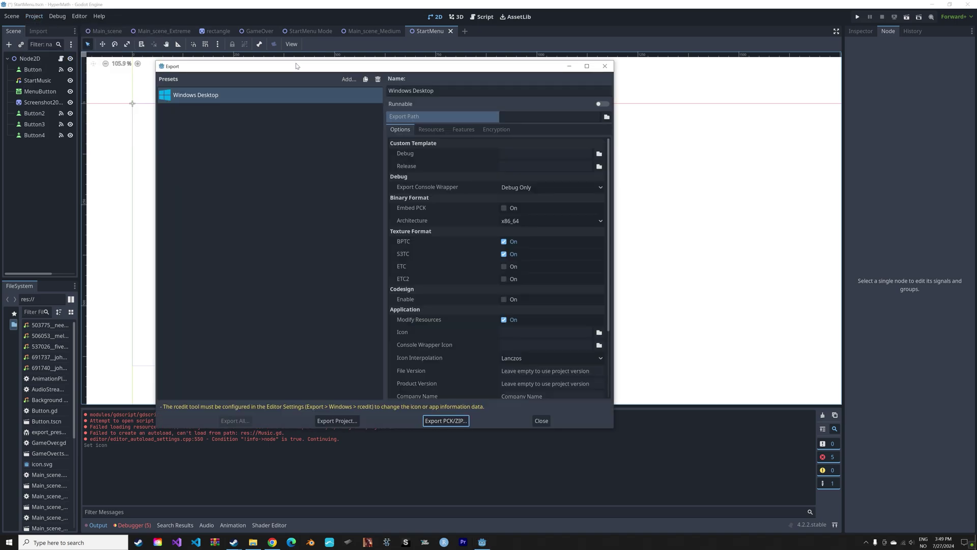
left_click(350, 80)
left_click(363, 173)
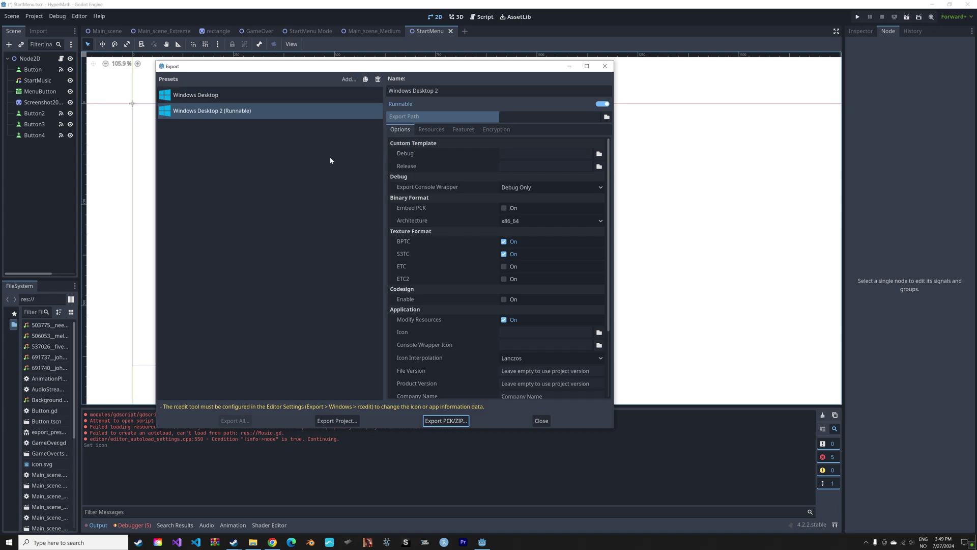
triple_click(458, 90)
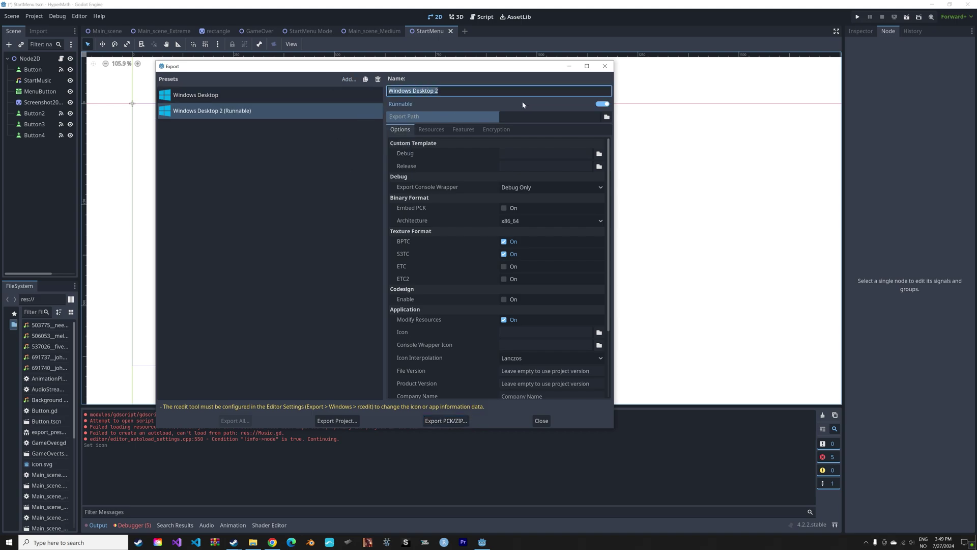
type("HyperMath")
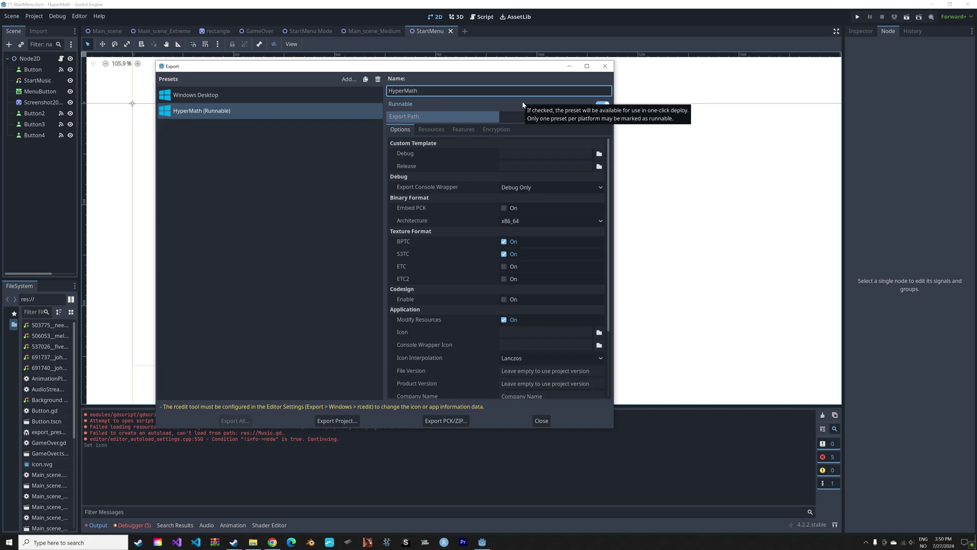
left_click(602, 105)
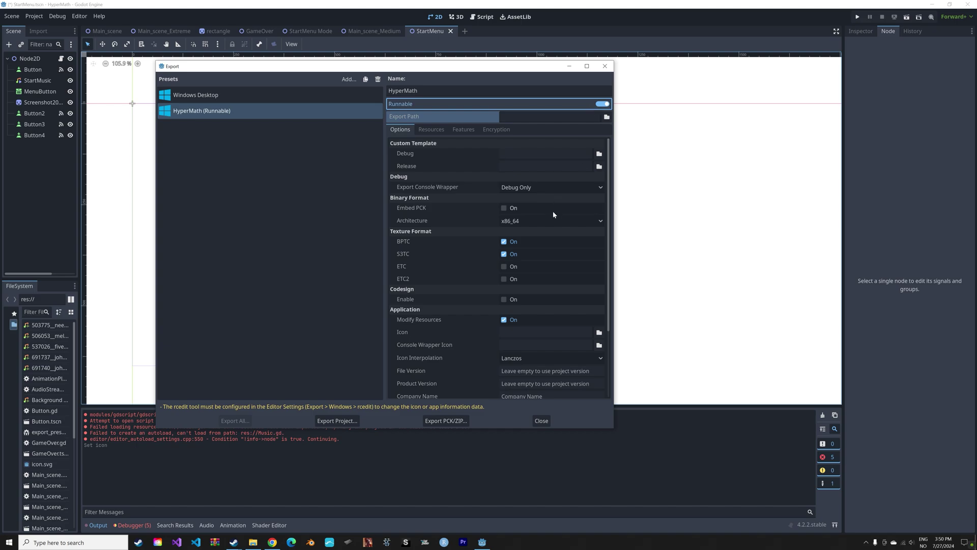
Step: Set the preset's Icon and Console Wrapper Icon to the HyperMath logo screenshot PNG
left_click(599, 333)
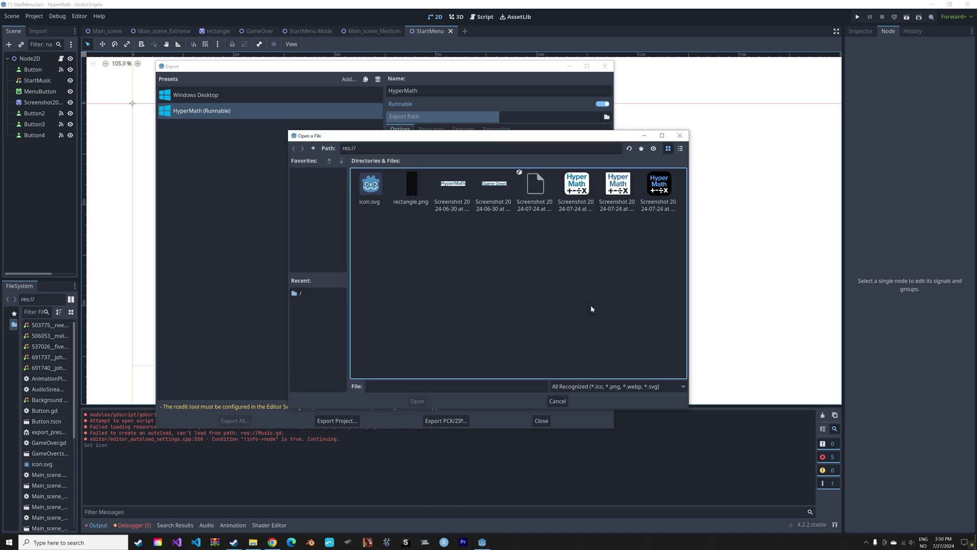
left_click(425, 401)
left_click(600, 333)
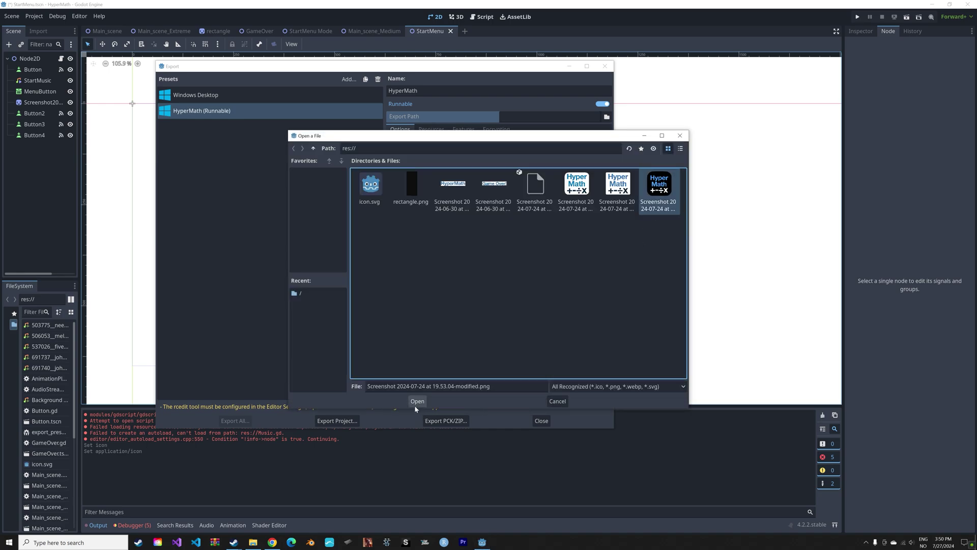
left_click(416, 404)
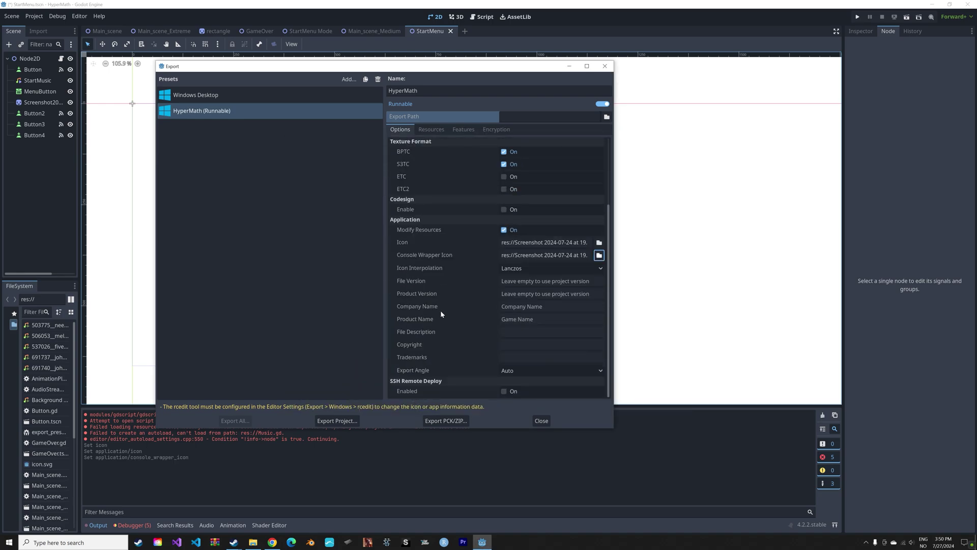
Step: Export the project as HyperMath Game.exe into Downloads and show that folder in File Explorer
left_click(333, 420)
type("HyperMath Game.exe")
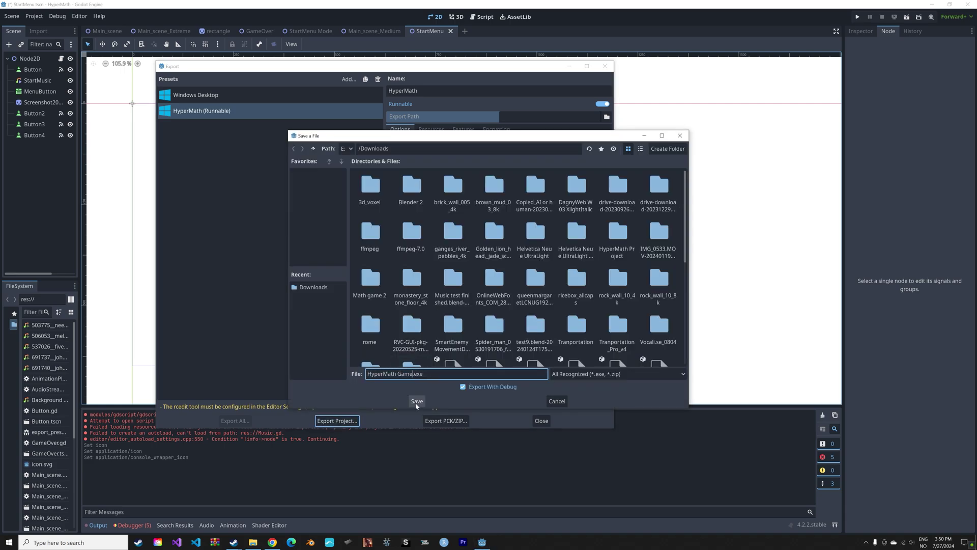
left_click(417, 401)
left_click(467, 403)
left_click(253, 542)
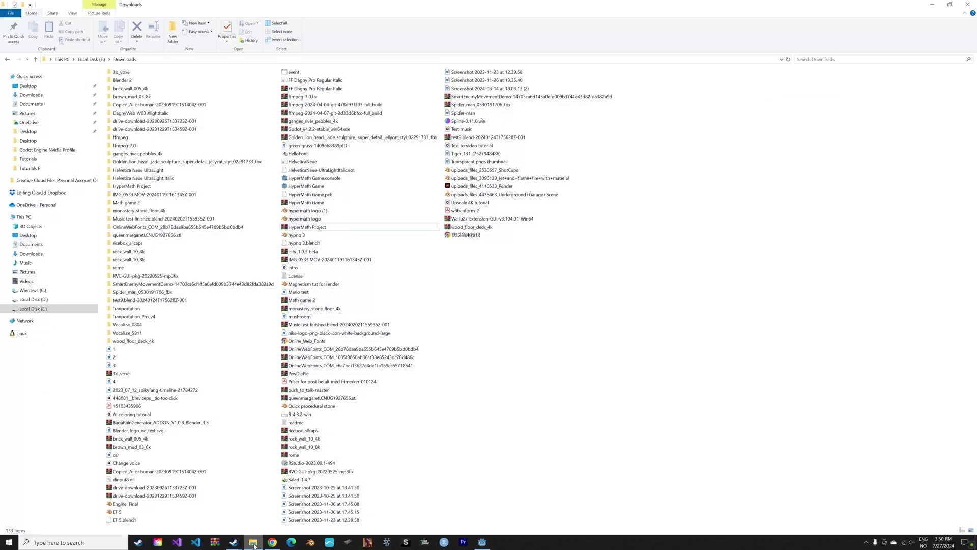
Step: Launch HyperMath Game.exe from Downloads and start multiplication problems at a chosen difficulty
double_click(309, 186)
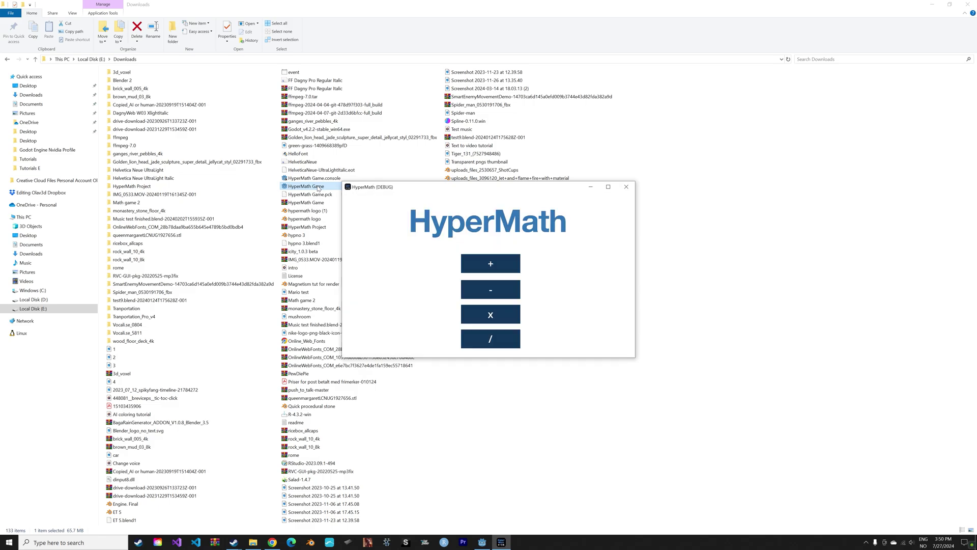
left_click(490, 316)
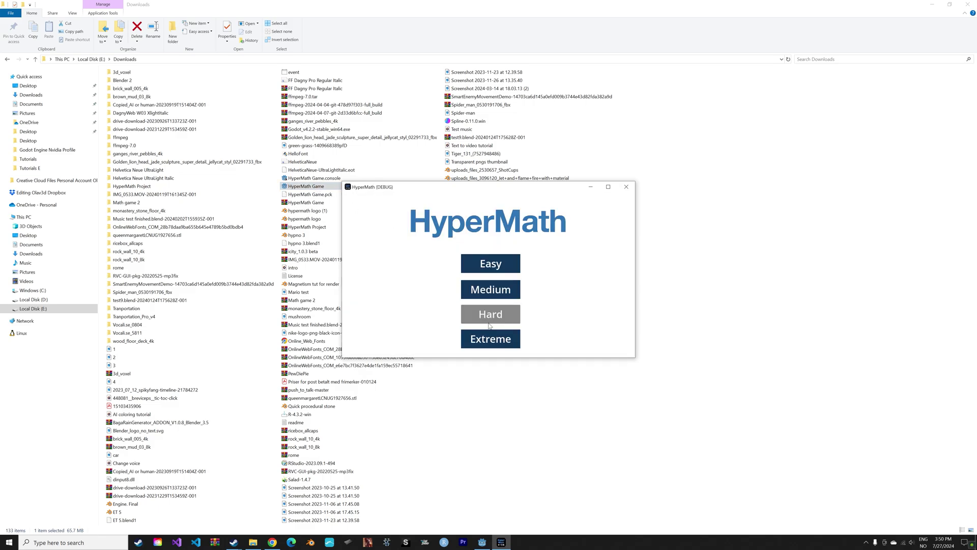
left_click(488, 264)
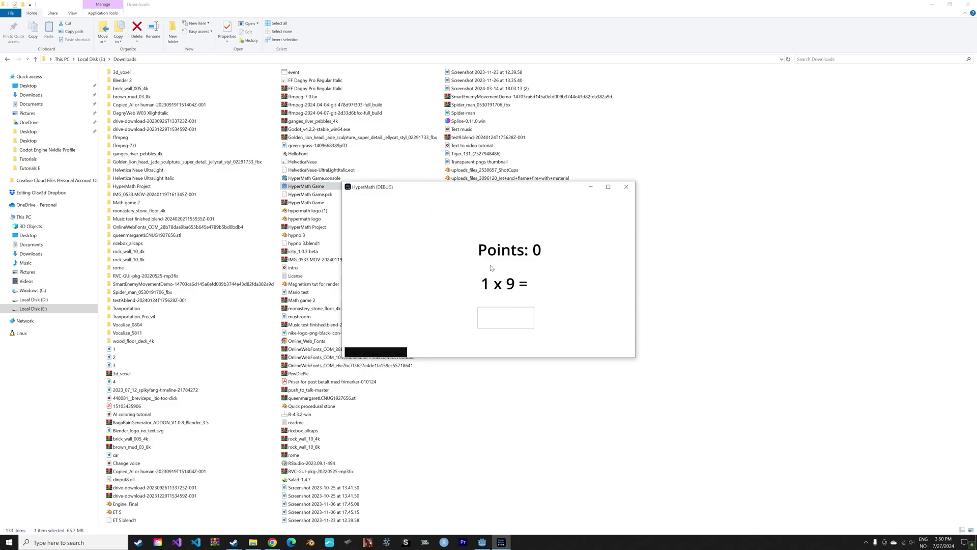
type("9818")
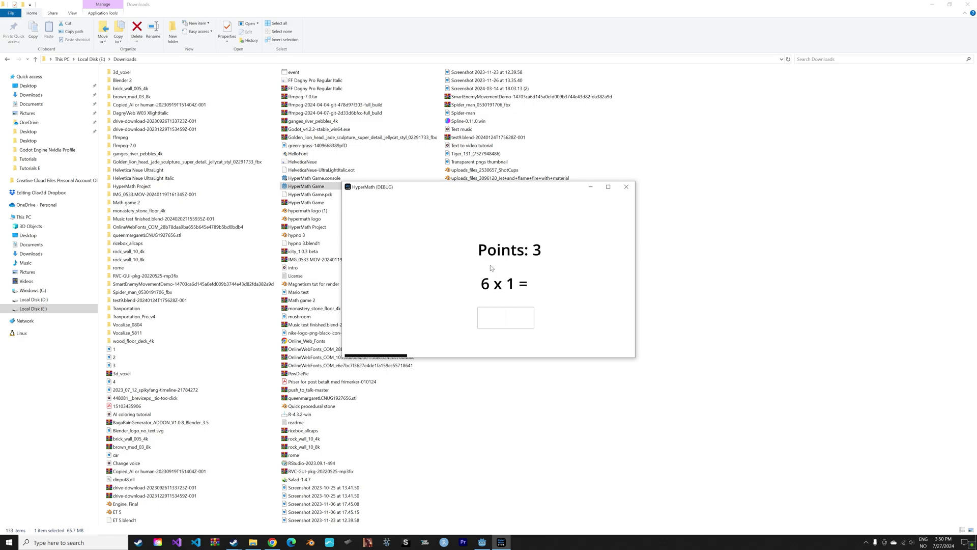
type("6")
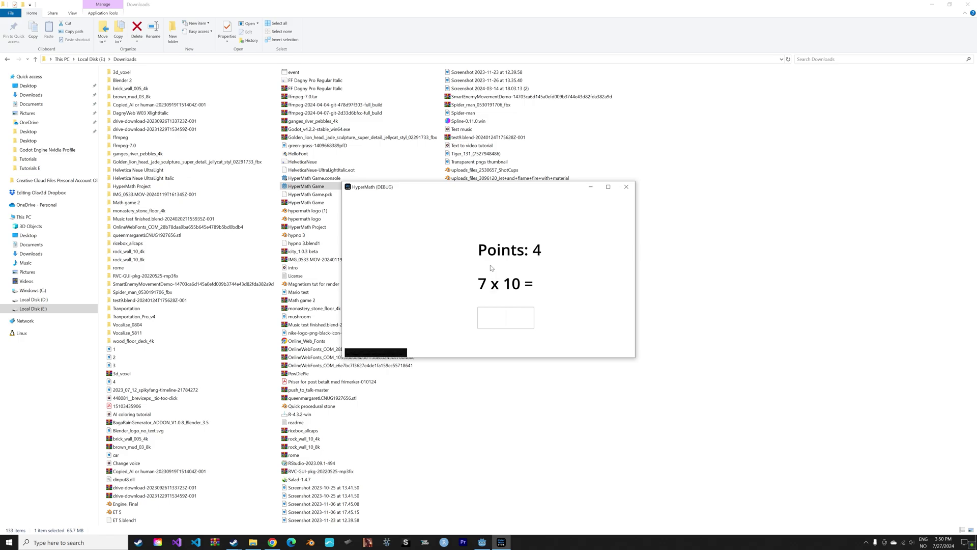
type("70")
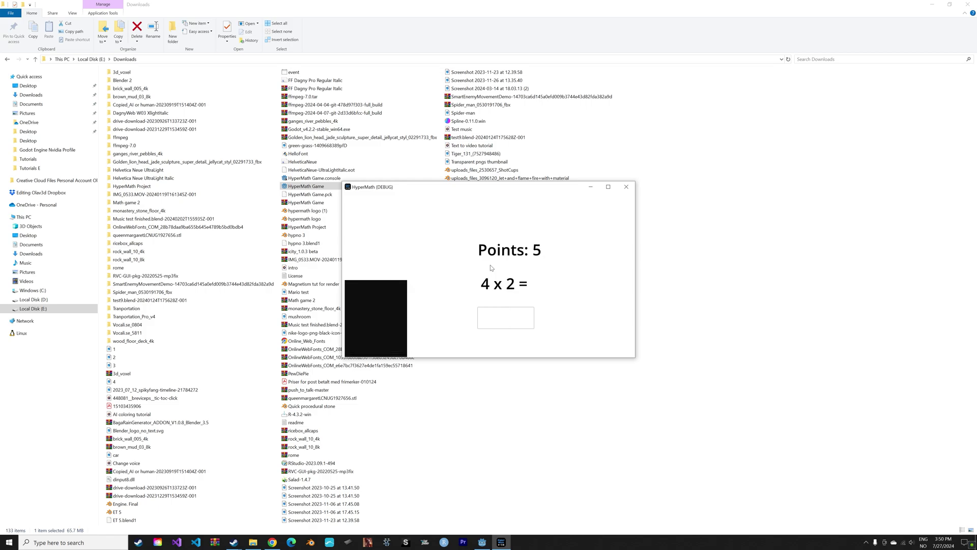